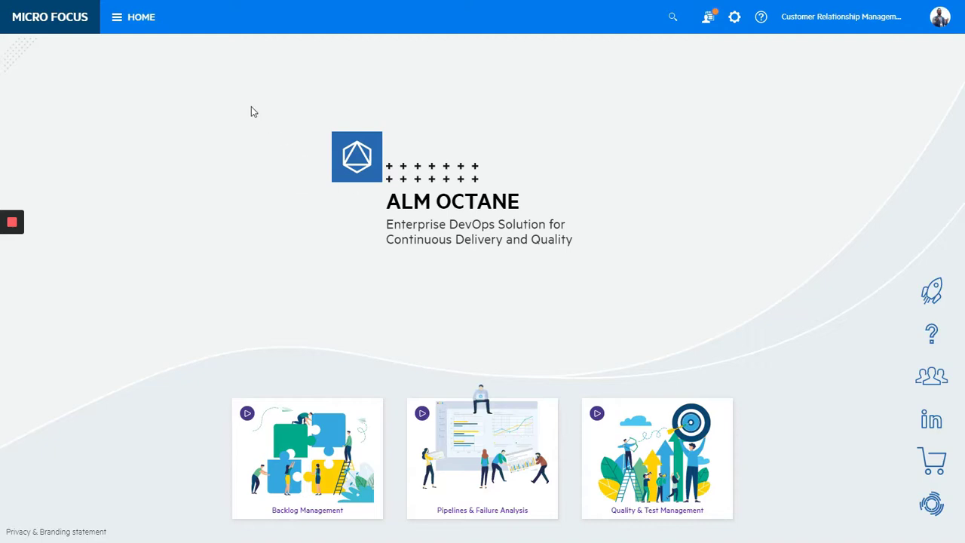
# Open the Management releases list and show the three 2019 release trains, Waterfall, CRM2020 and Waterfall Release on a timeline
pyautogui.click(139, 21)
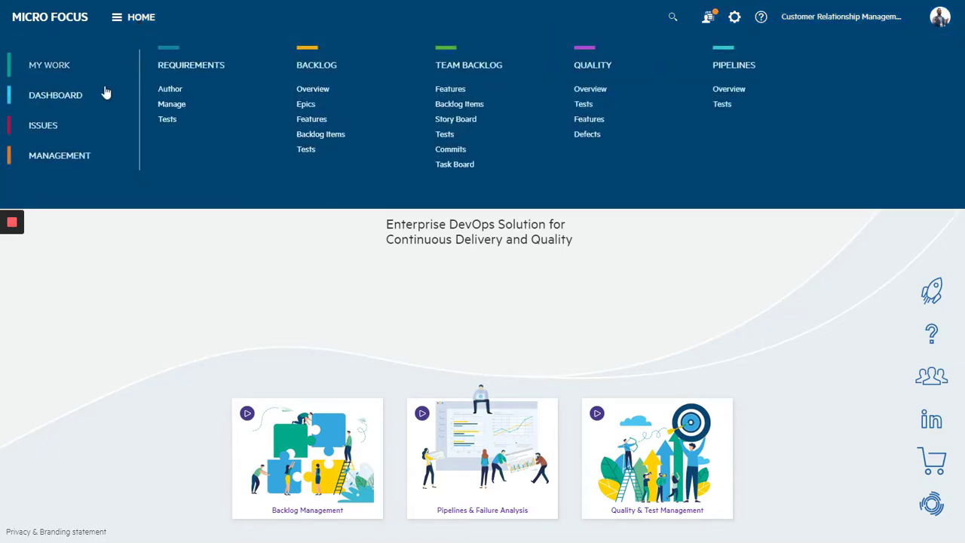
pyautogui.click(80, 157)
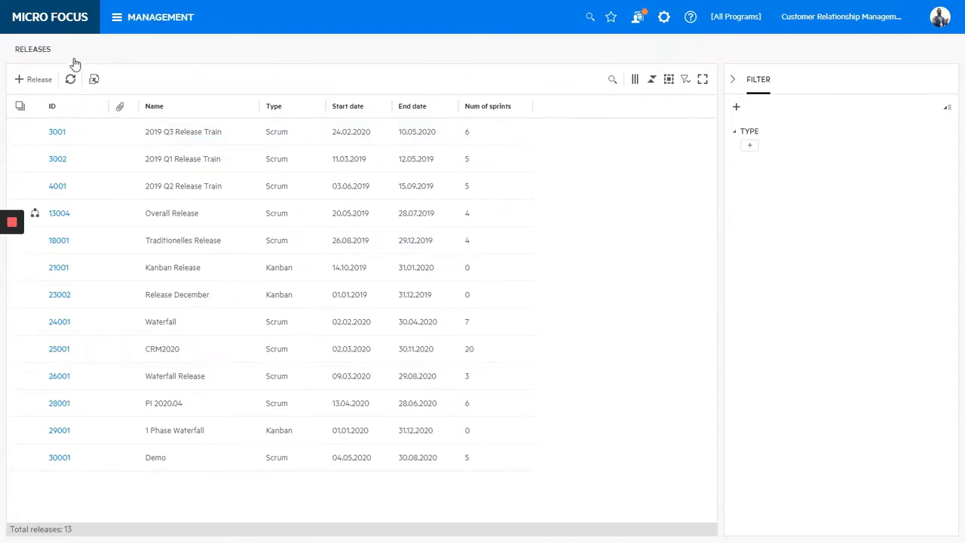
pyautogui.click(19, 132)
pyautogui.click(19, 159)
pyautogui.click(19, 186)
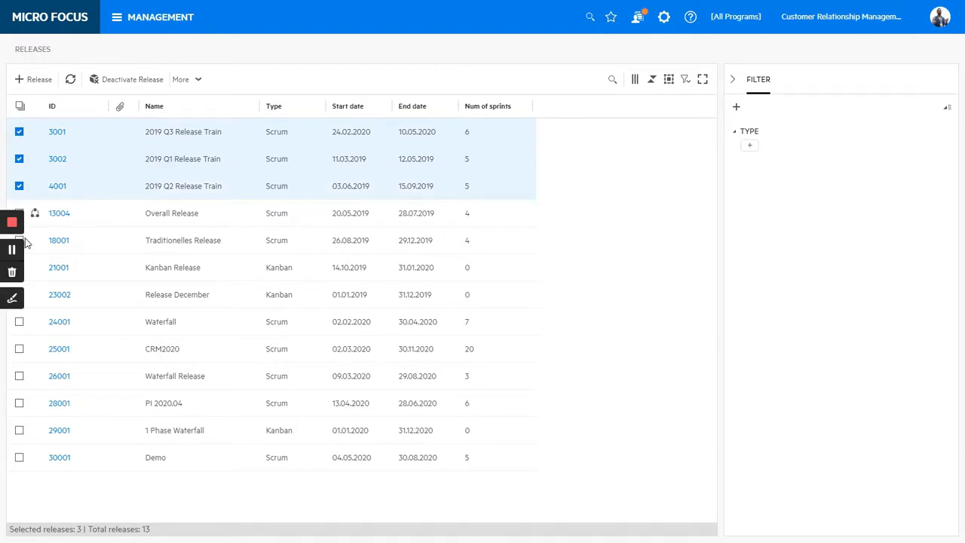
pyautogui.click(19, 322)
pyautogui.click(19, 349)
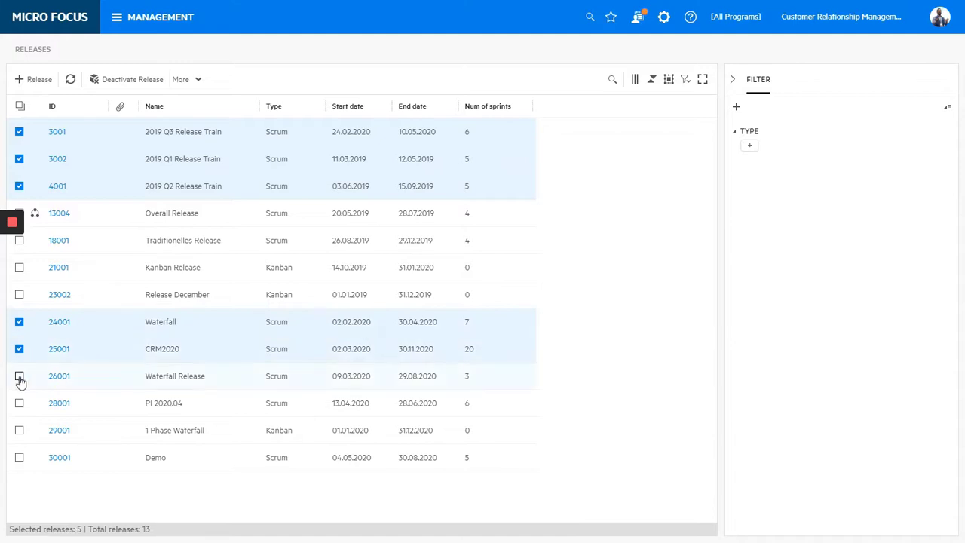
pyautogui.click(18, 376)
pyautogui.click(195, 82)
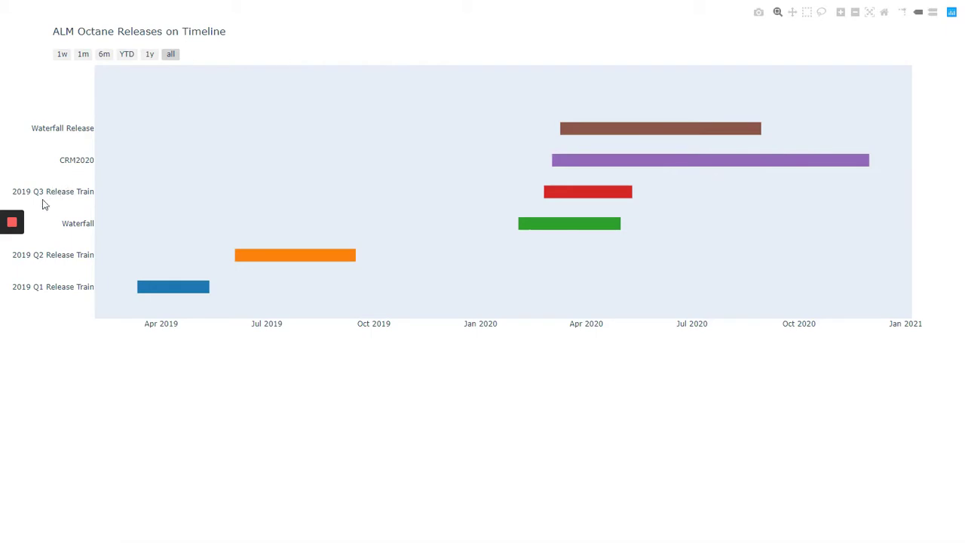
pyautogui.click(12, 251)
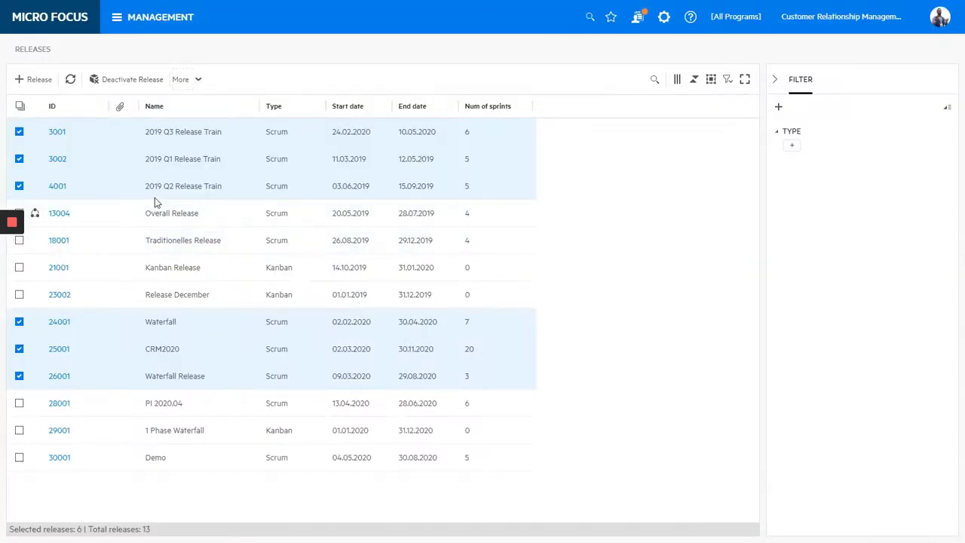
# Add PI 2020.04 and 1 Phase Waterfall to the selected releases and show the selection on the timeline
pyautogui.click(21, 405)
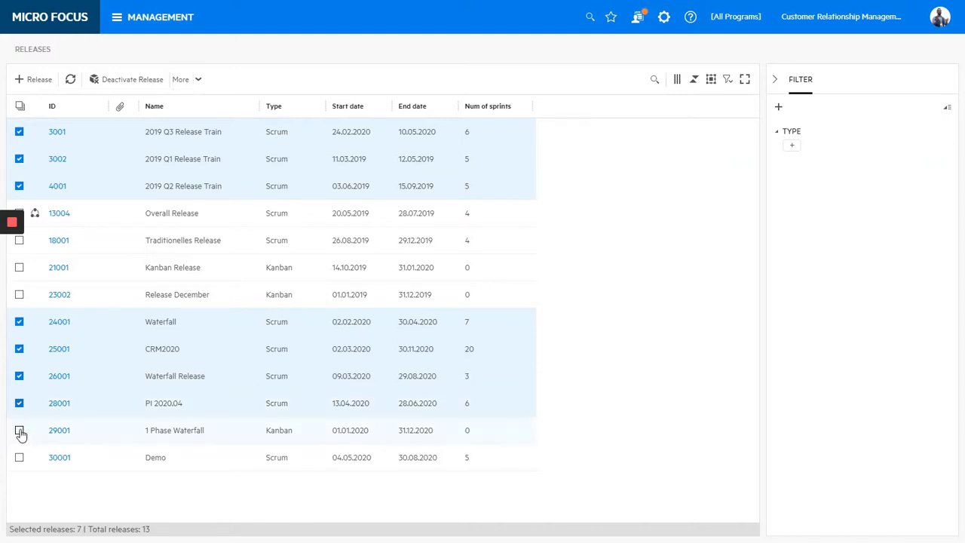
pyautogui.click(20, 431)
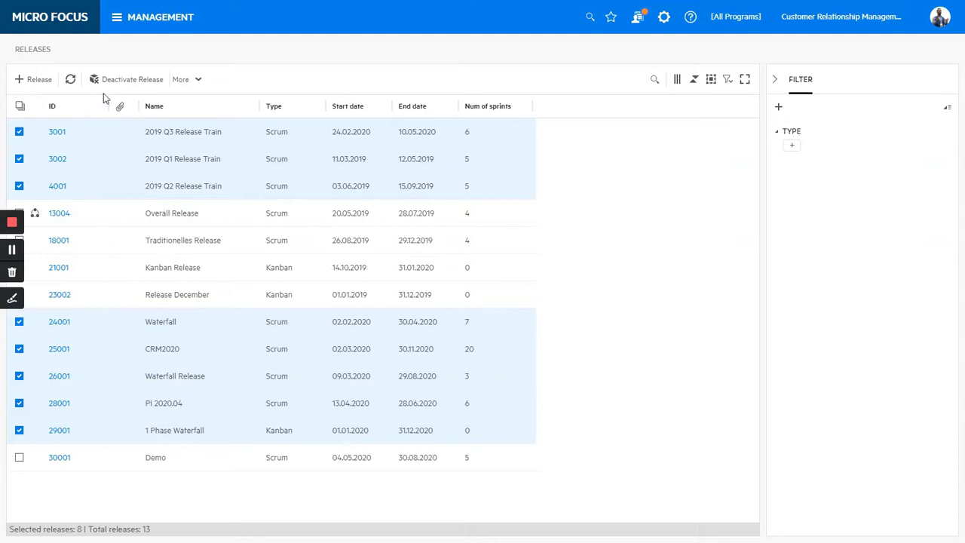
pyautogui.click(200, 80)
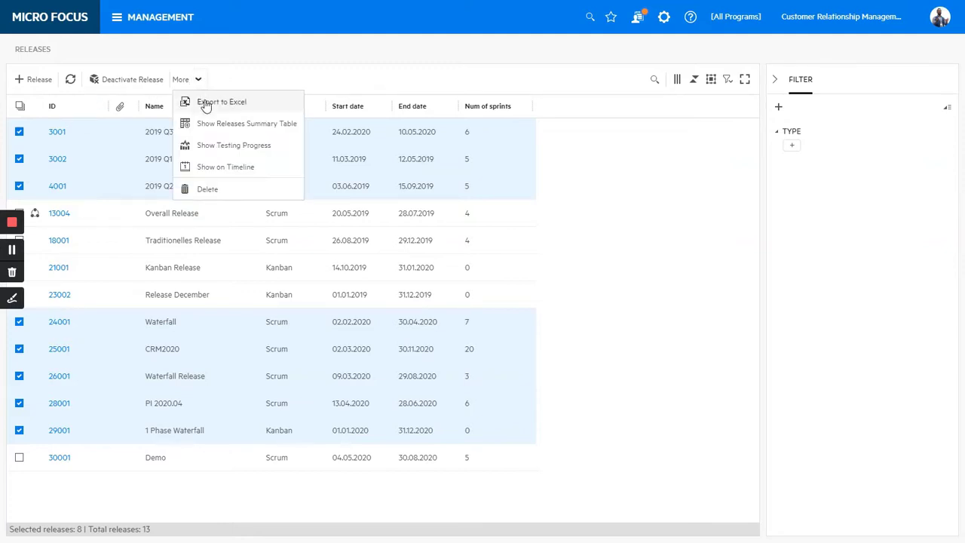
pyautogui.click(224, 169)
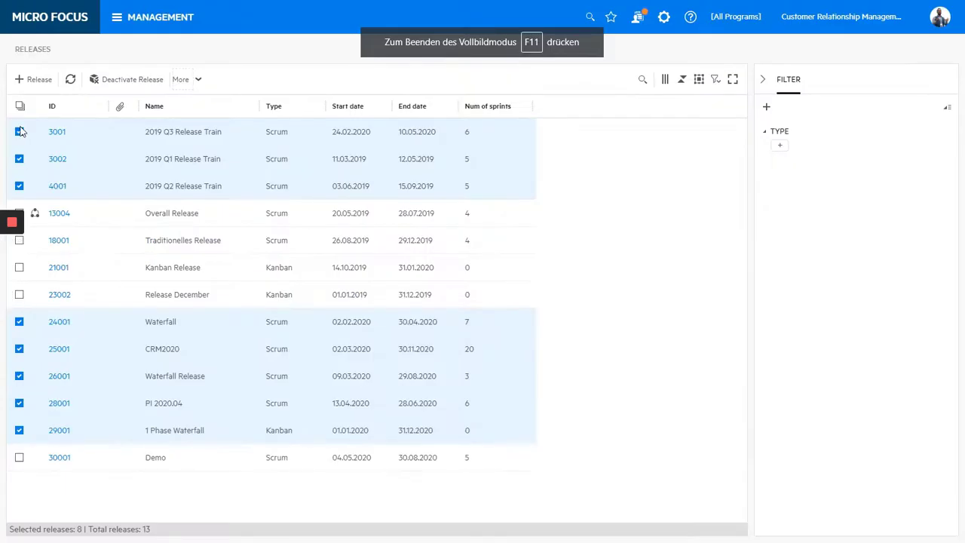
# Select all releases in the list and show them on the timeline
pyautogui.click(21, 107)
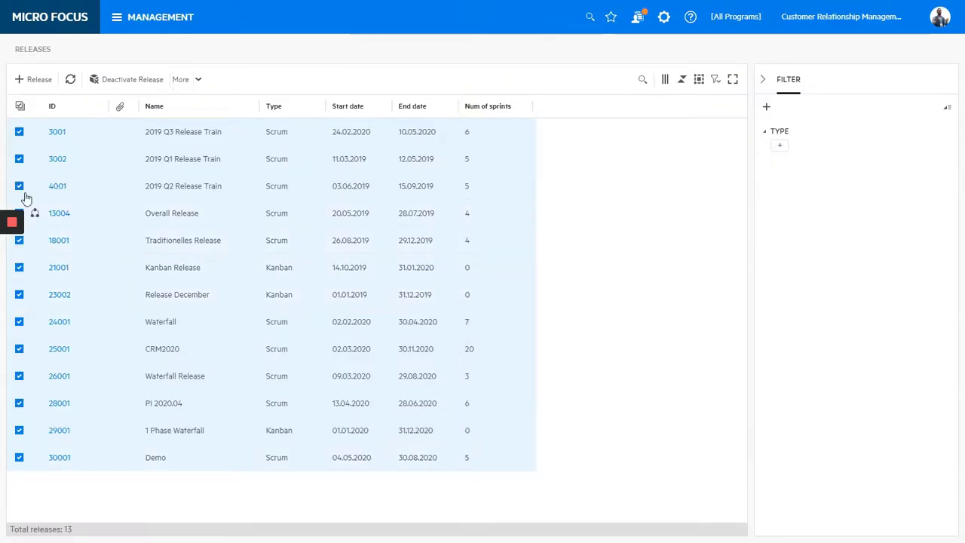
pyautogui.click(198, 79)
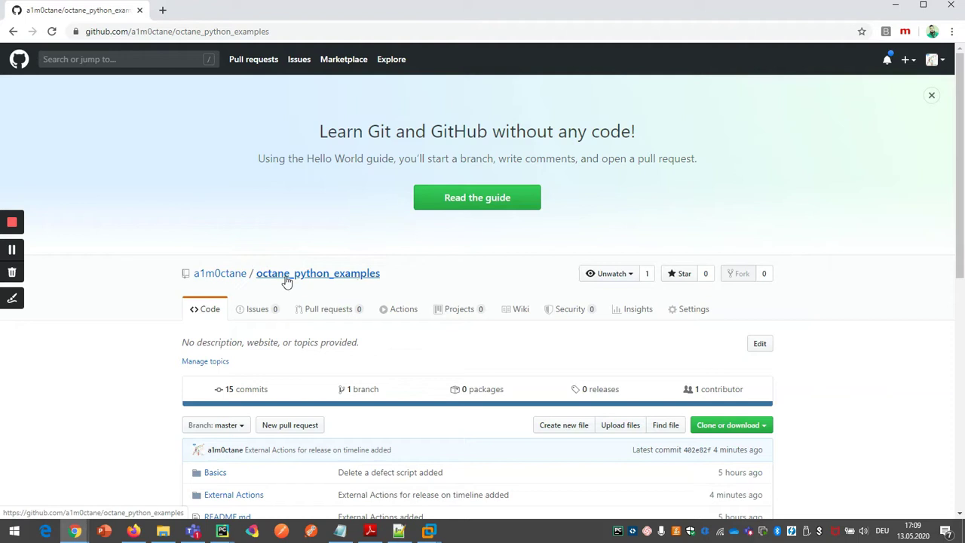
# In the octane_python_examples GitHub repository, open Release Reporting.py from External Actions/Release Reporting and view its code
pyautogui.scroll(-2, 366, 280)
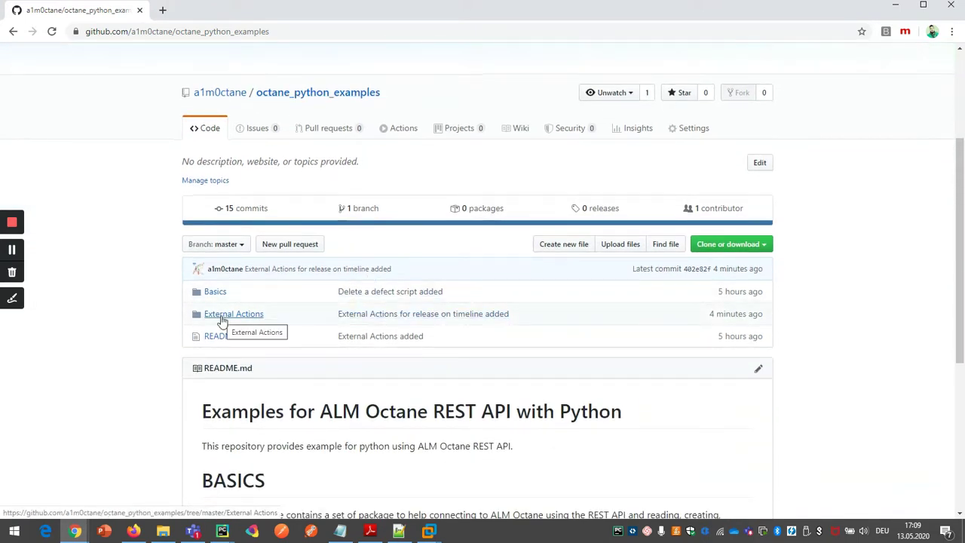
pyautogui.click(231, 319)
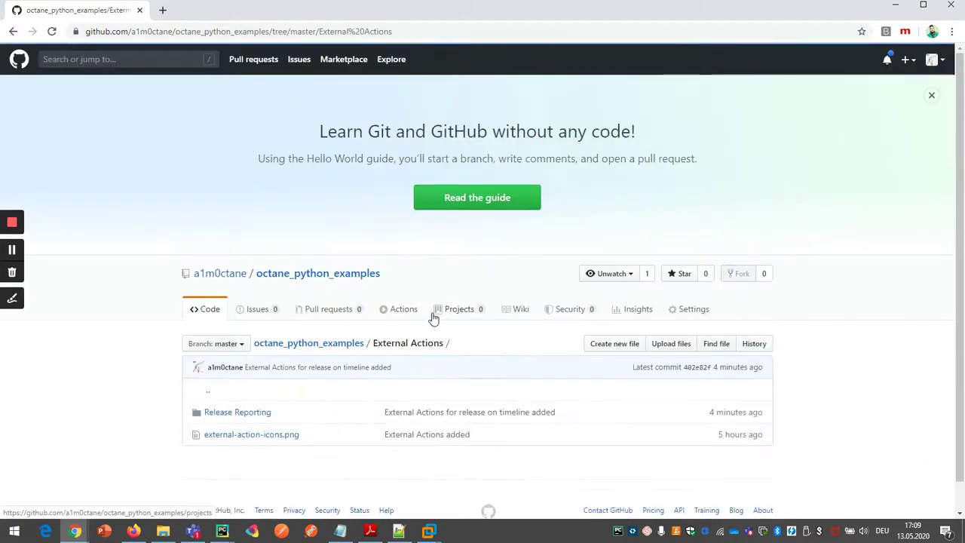
pyautogui.scroll(-1, 430, 316)
pyautogui.click(251, 385)
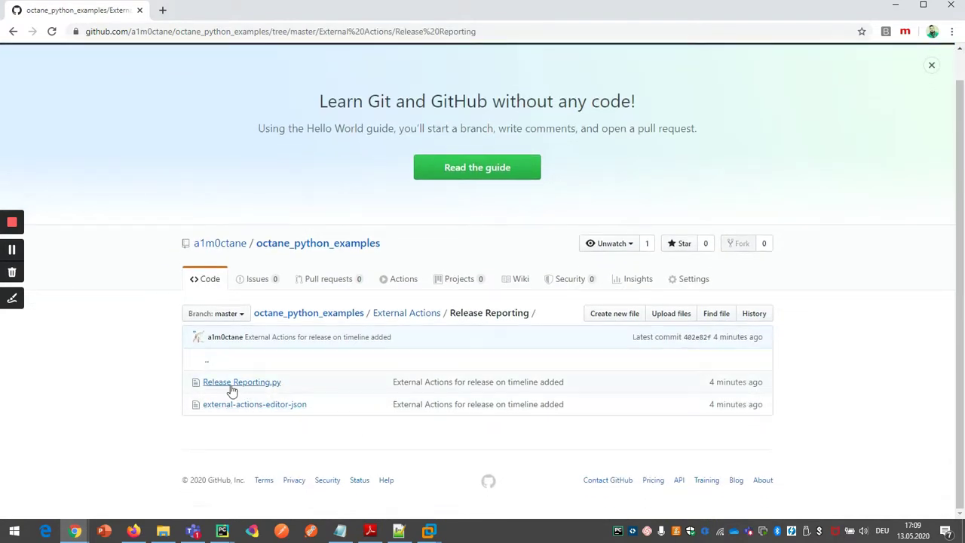
pyautogui.click(246, 386)
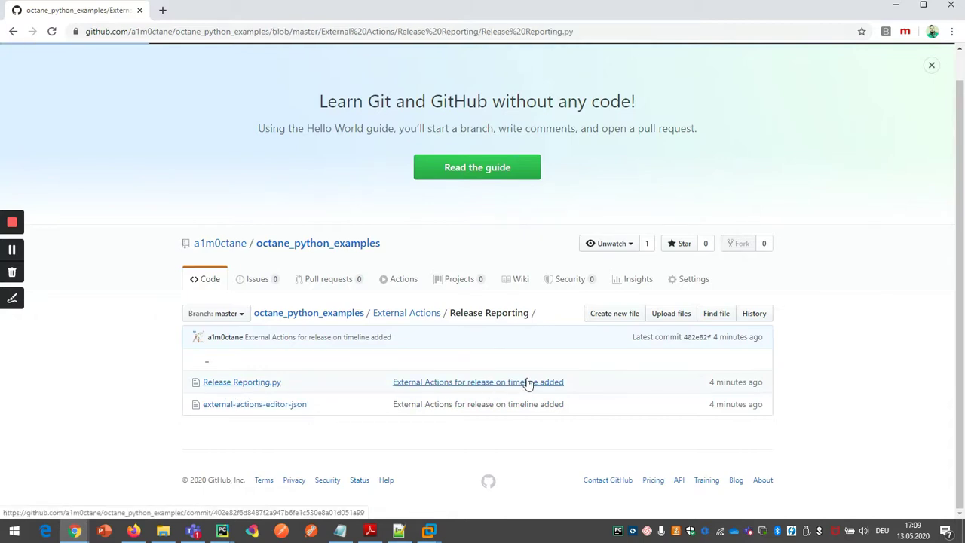
pyautogui.scroll(-4, 526, 384)
pyautogui.scroll(-1, 526, 387)
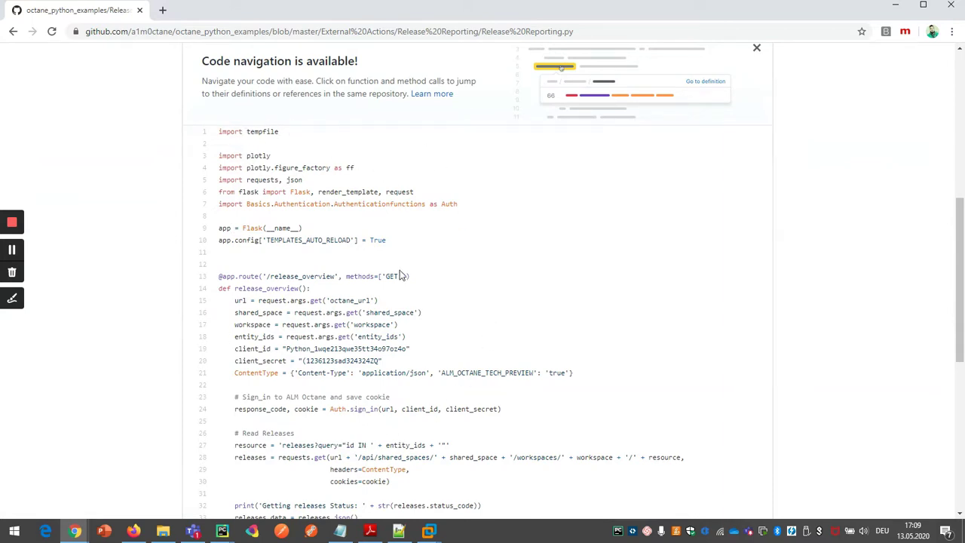
# Switch to the octane_python project in PyCharm and read through Release Reporting.py to its end
pyautogui.moveTo(225, 533)
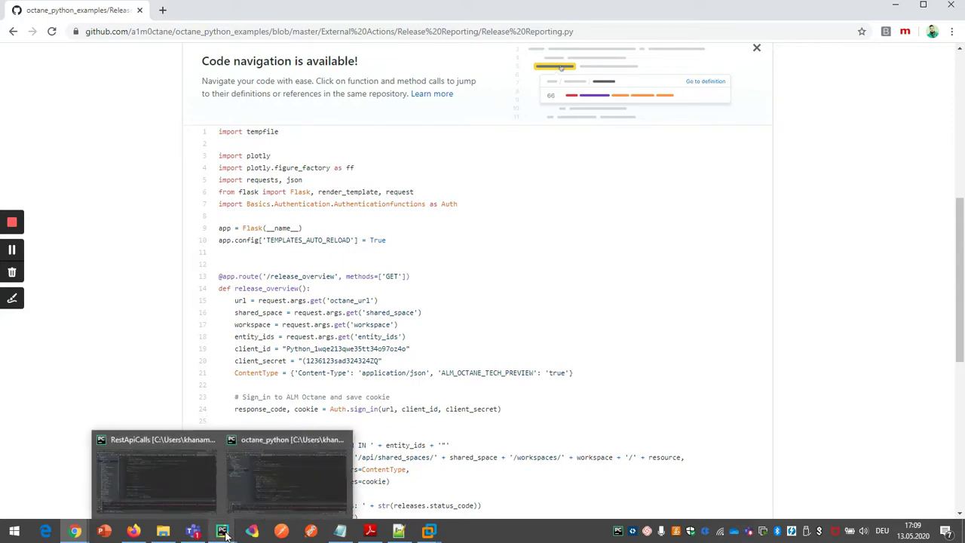
pyautogui.click(281, 477)
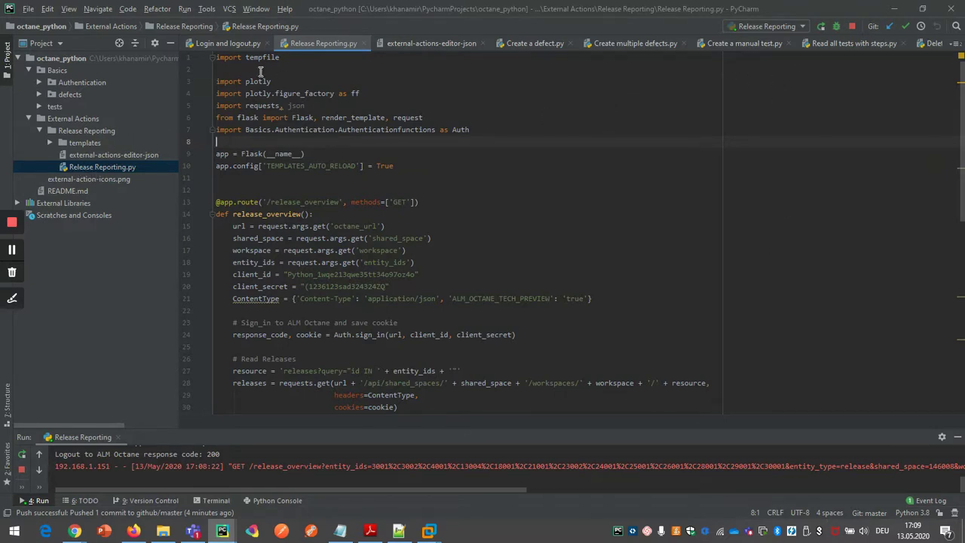
pyautogui.scroll(-10, 313, 135)
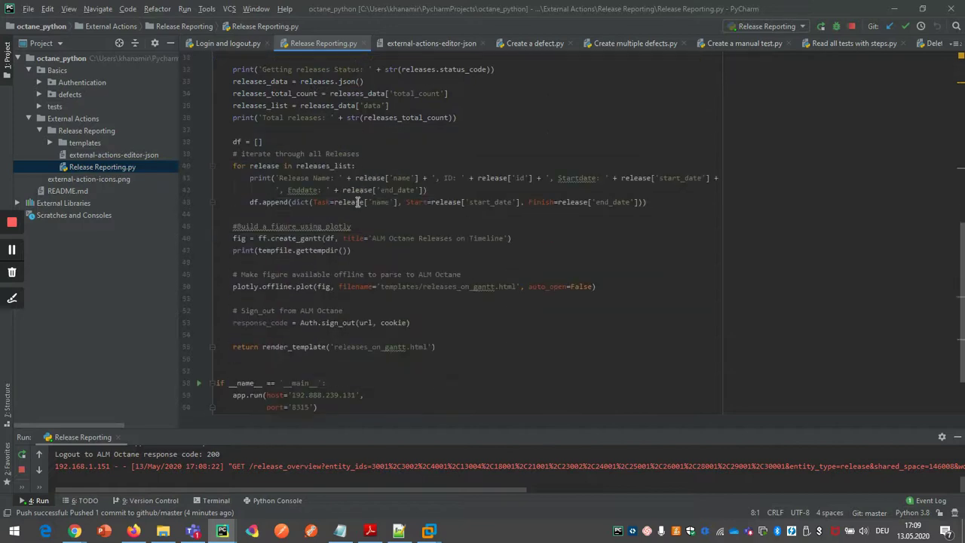
pyautogui.scroll(-2, 359, 204)
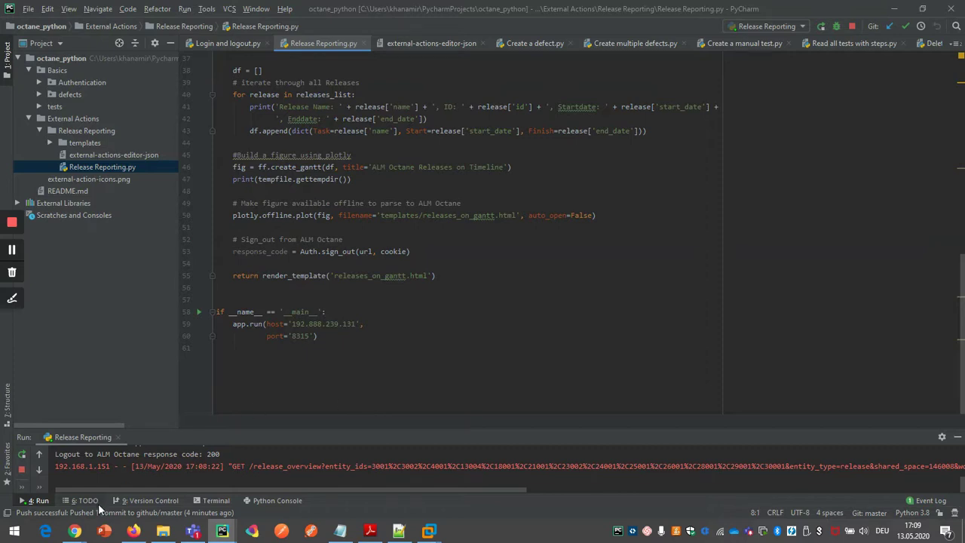
# Switch back to ALM Octane and open the external action editor
pyautogui.moveTo(74, 531)
pyautogui.click(76, 489)
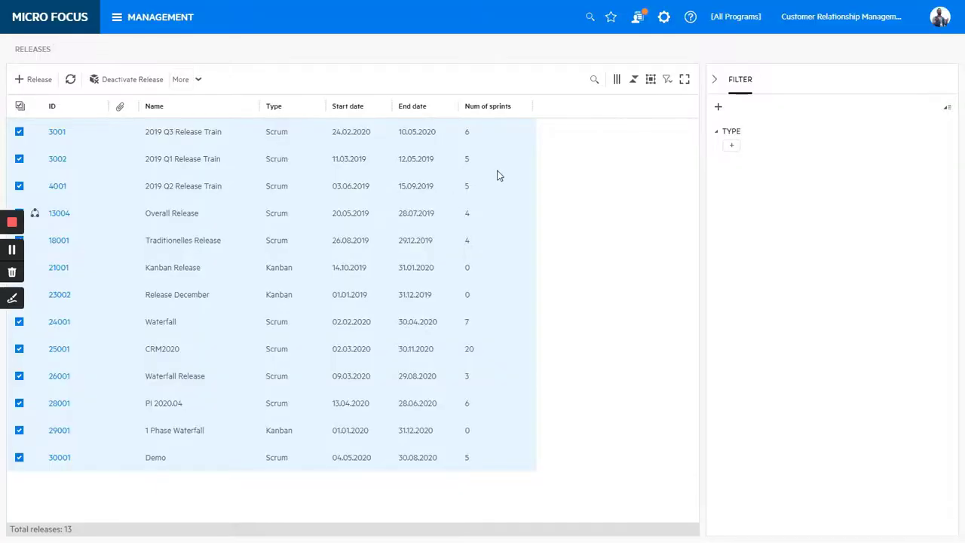
pyautogui.click(664, 18)
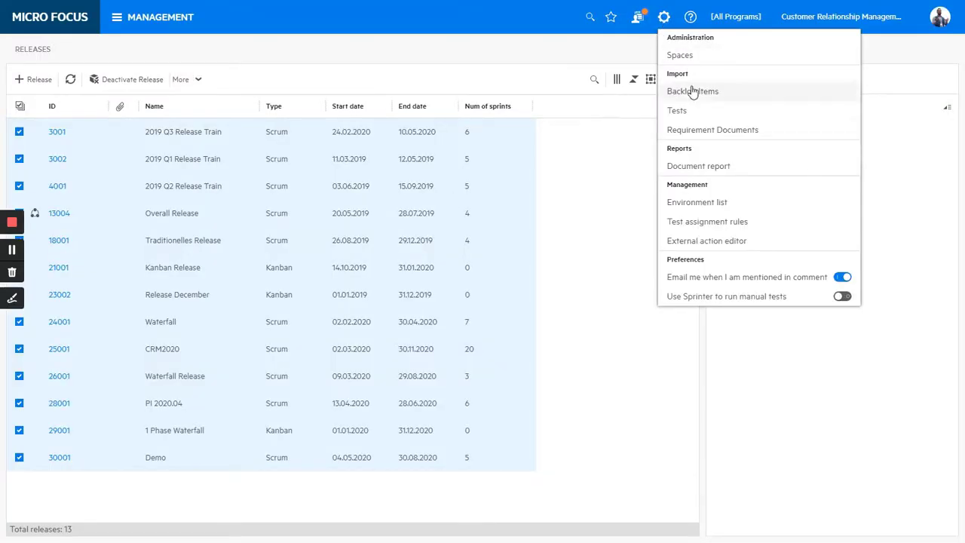
pyautogui.click(709, 242)
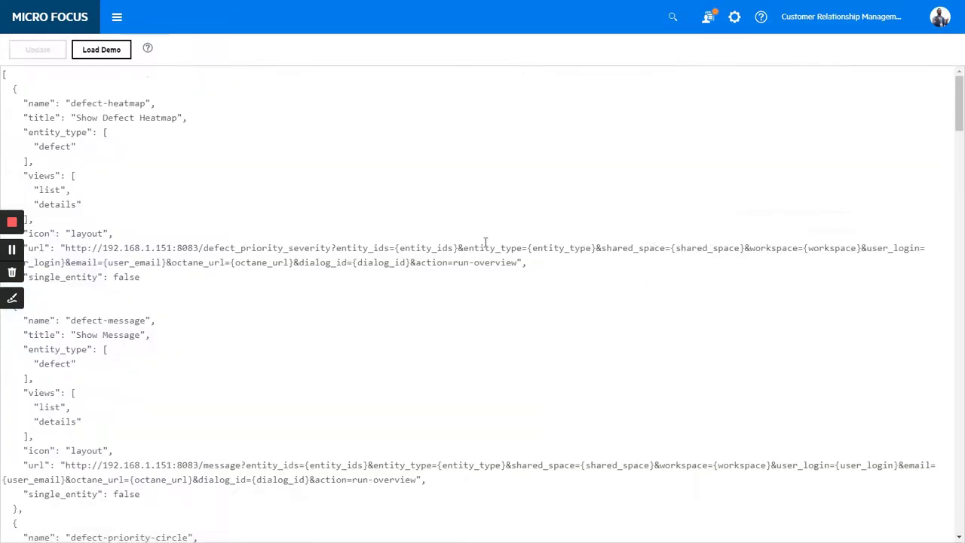
# Examine the JSON definitions of the defect actions in the external action editor
pyautogui.scroll(-3, 267, 226)
pyautogui.scroll(3, 267, 226)
pyautogui.scroll(-6, 267, 226)
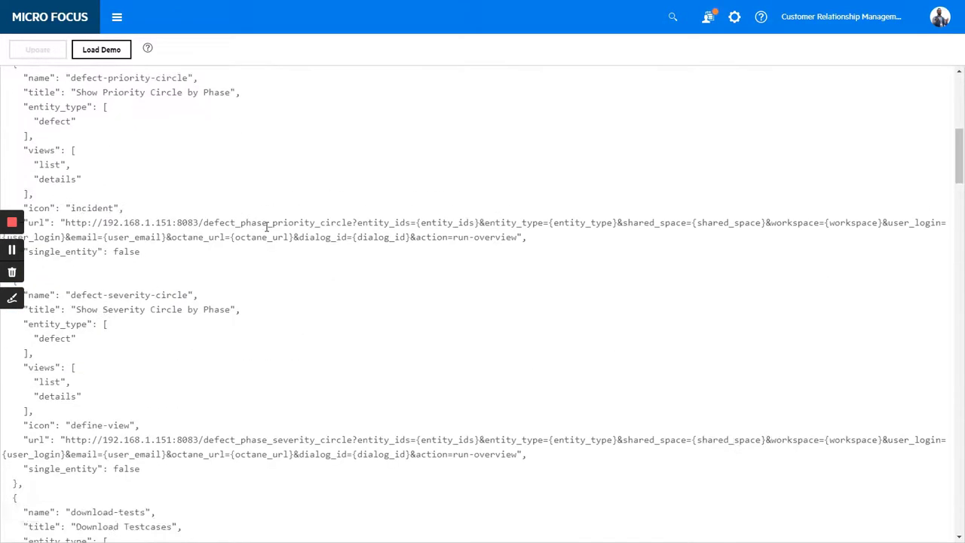
pyautogui.scroll(5, 267, 226)
pyautogui.scroll(-5, 151, 194)
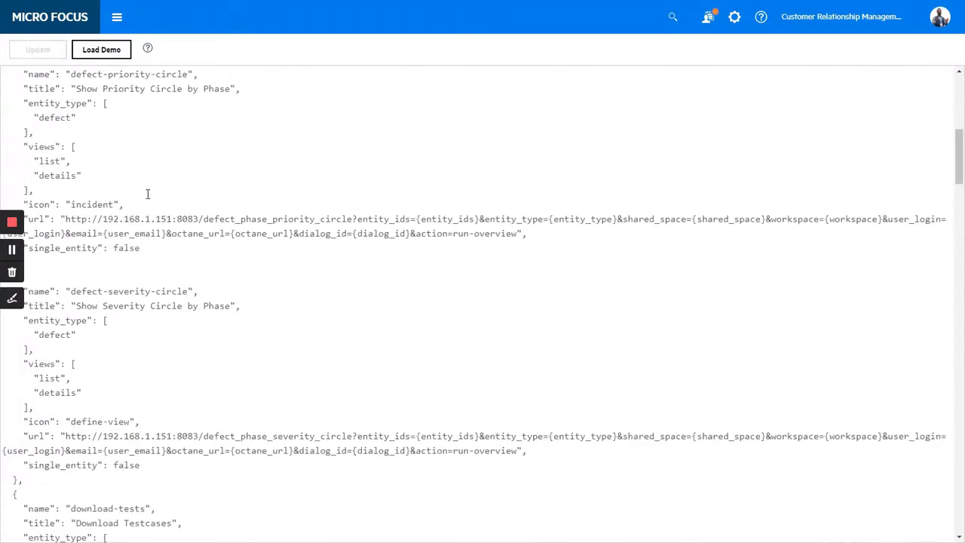
pyautogui.scroll(3, 148, 194)
pyautogui.scroll(3, 148, 194)
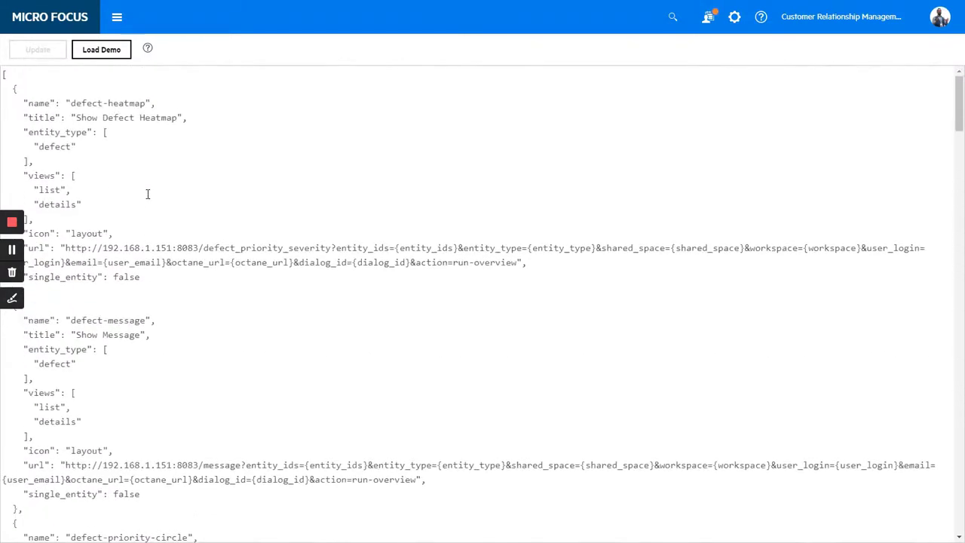
# Return to the ALM Octane home page and switch to the Release Reporting.py page on GitHub
pyautogui.click(53, 26)
pyautogui.hotkey('alt', 'Tab')
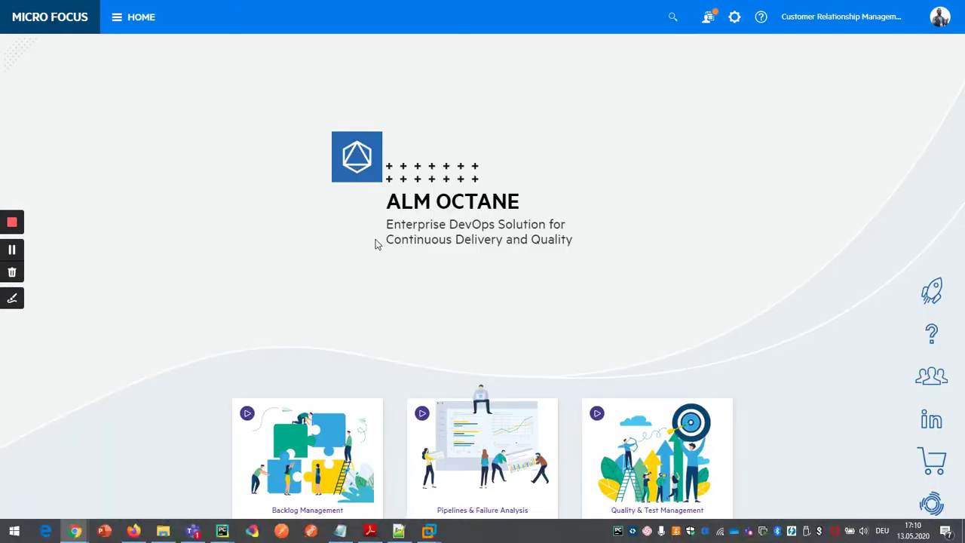
pyautogui.hotkey('alt', 'Tab')
pyautogui.hotkey('alt', 'Tab')
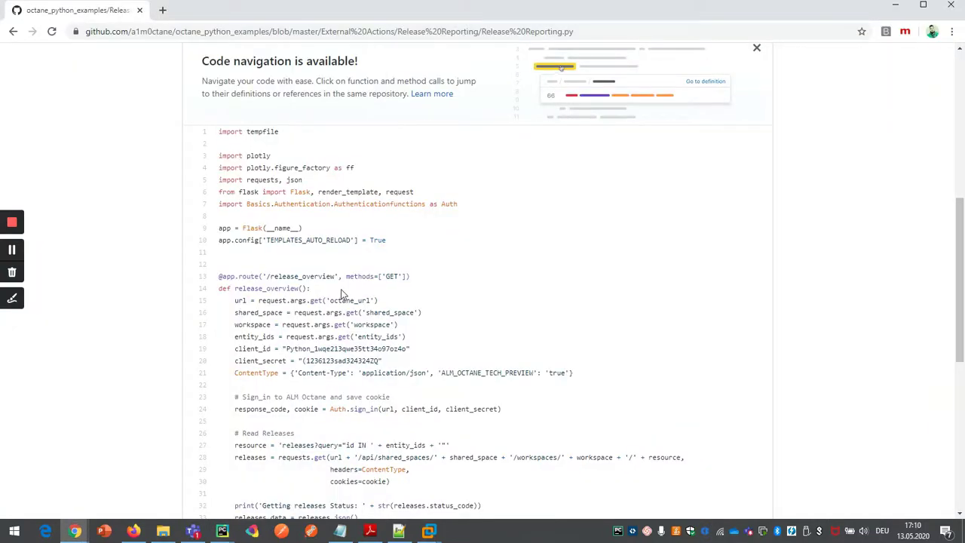
# Review Release Reporting.py on GitHub, highlighting the host address and the port in the app.run call
pyautogui.scroll(-3, 263, 186)
pyautogui.scroll(-2, 317, 205)
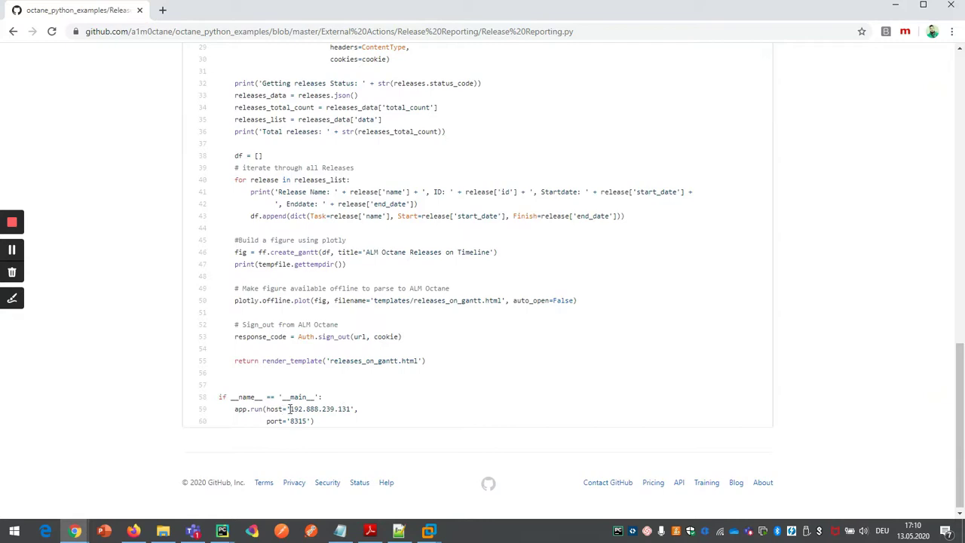
pyautogui.moveTo(293, 409); pyautogui.dragTo(354, 419)
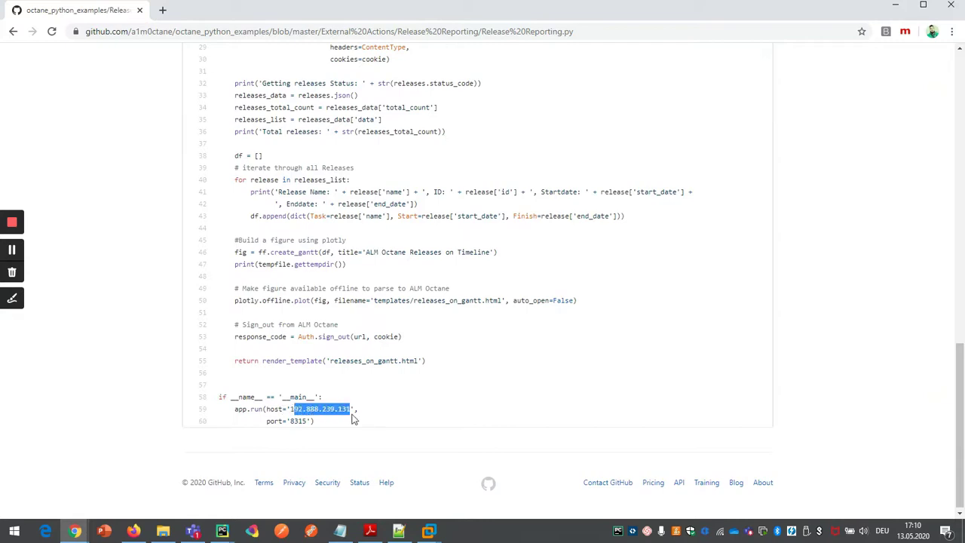
pyautogui.click(290, 409)
pyautogui.doubleClick(297, 420)
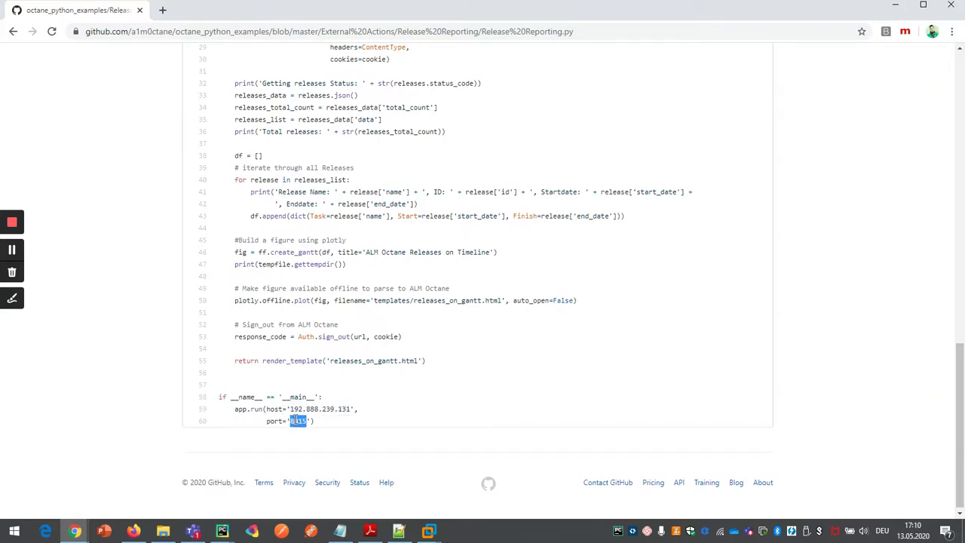
pyautogui.scroll(3, 387, 370)
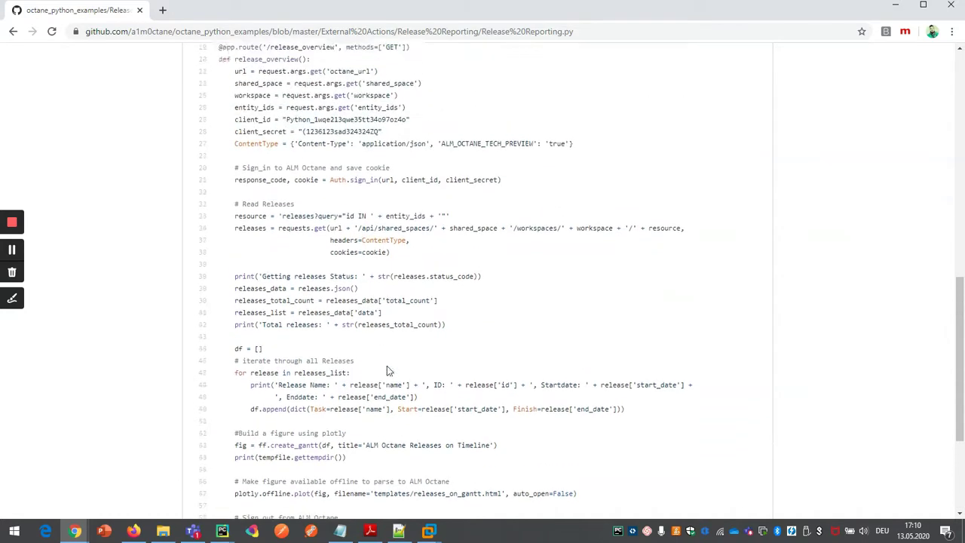
pyautogui.scroll(5, 387, 370)
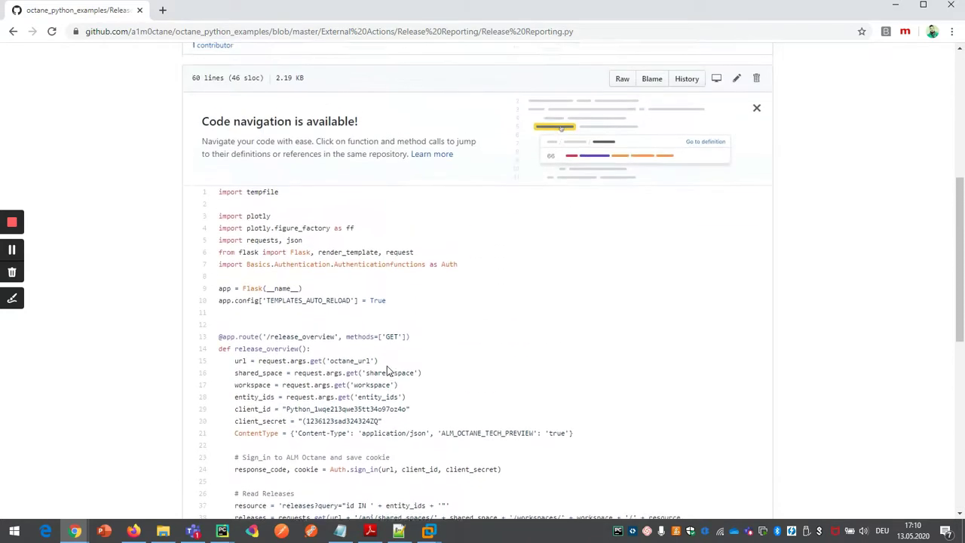
pyautogui.scroll(1, 387, 371)
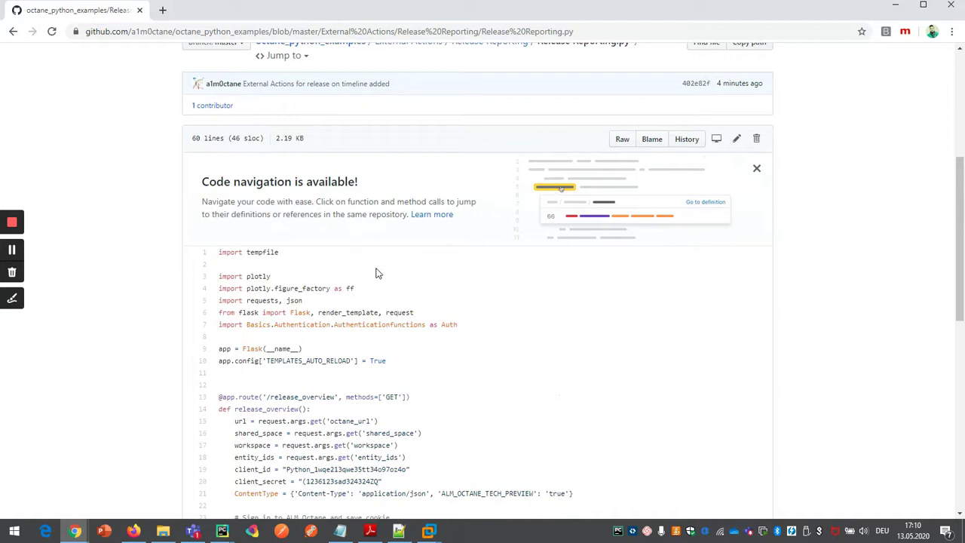
# Go back to the Release Reporting folder and open the external-actions-editor-json file to view its action definition
pyautogui.scroll(2, 351, 182)
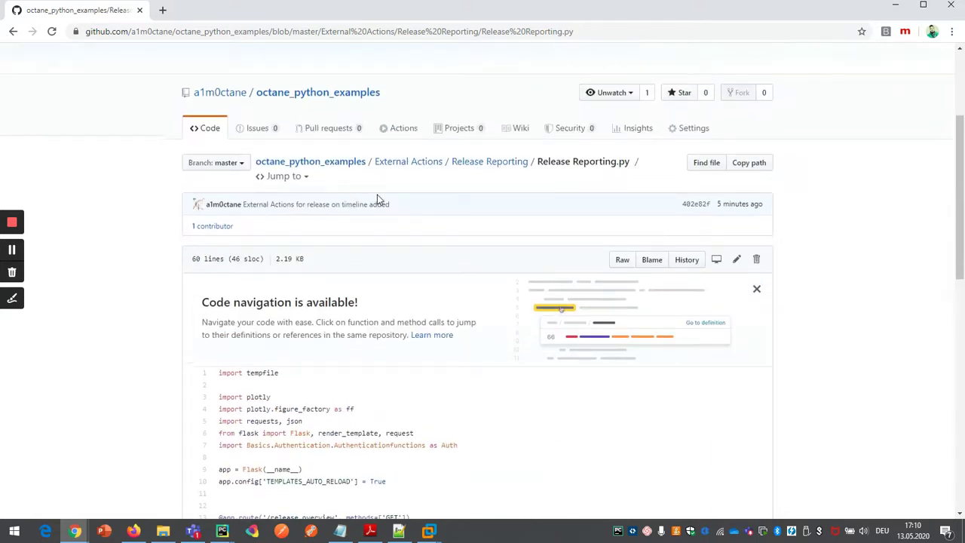
pyautogui.click(487, 163)
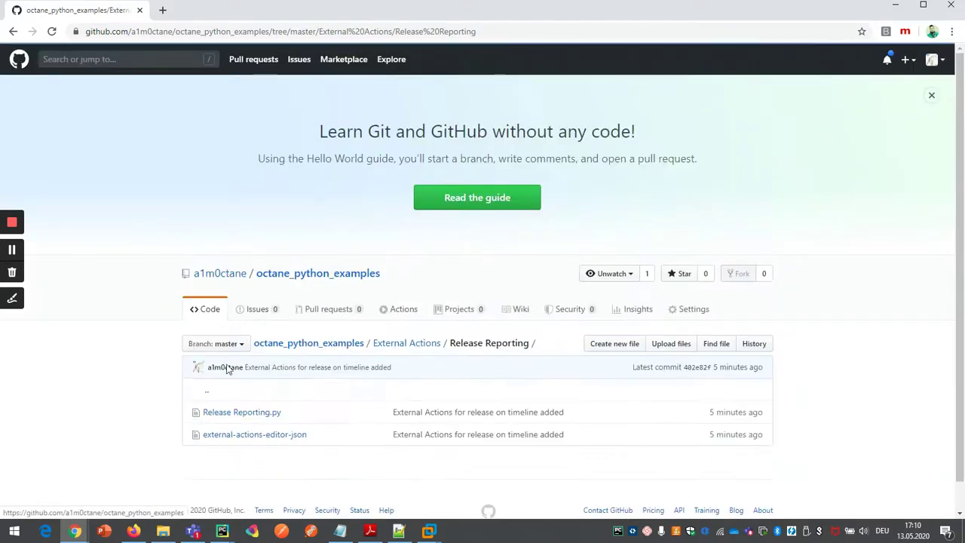
pyautogui.click(243, 405)
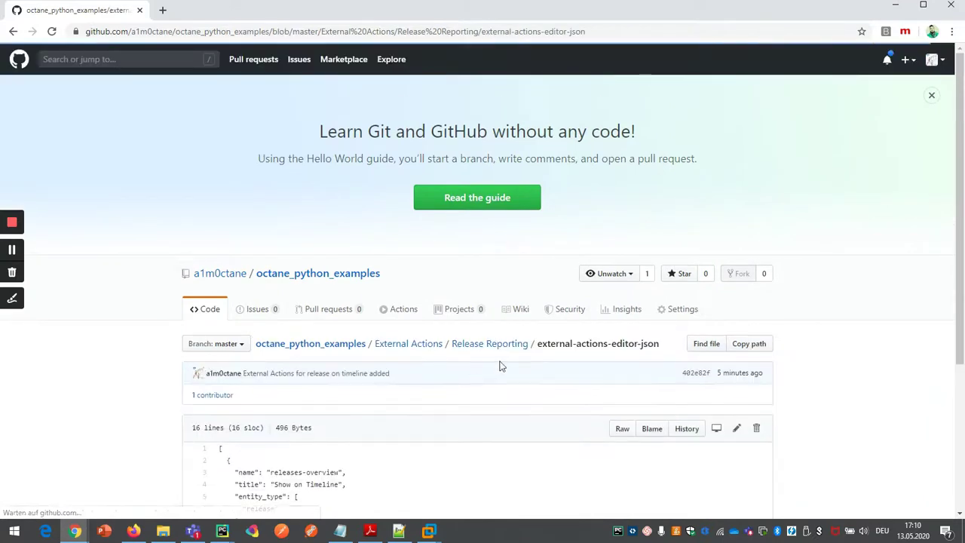
pyautogui.scroll(-2, 531, 307)
pyautogui.scroll(-2, 529, 306)
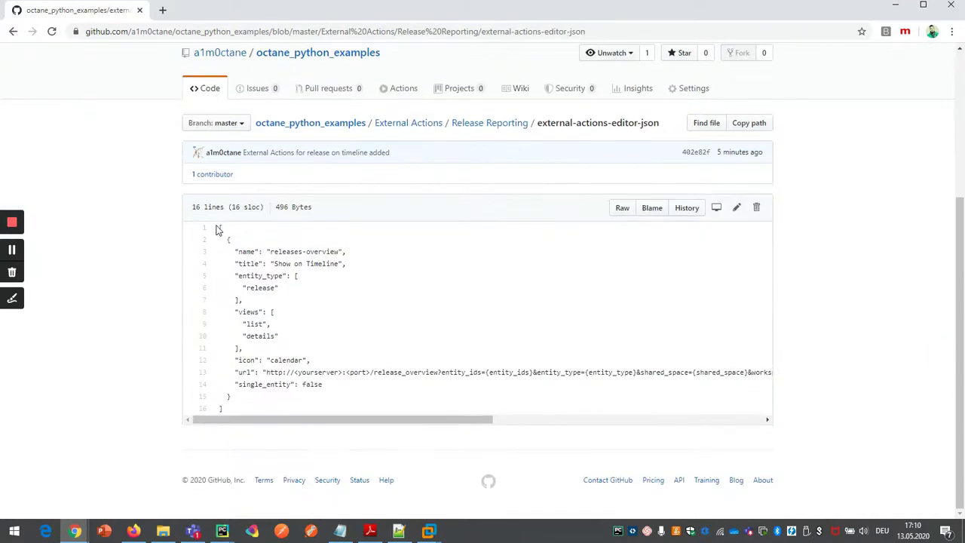
# Highlight the whole JSON action definition, then only the <yourserver>:<port> placeholder in its url value
pyautogui.moveTo(219, 230); pyautogui.dragTo(311, 410)
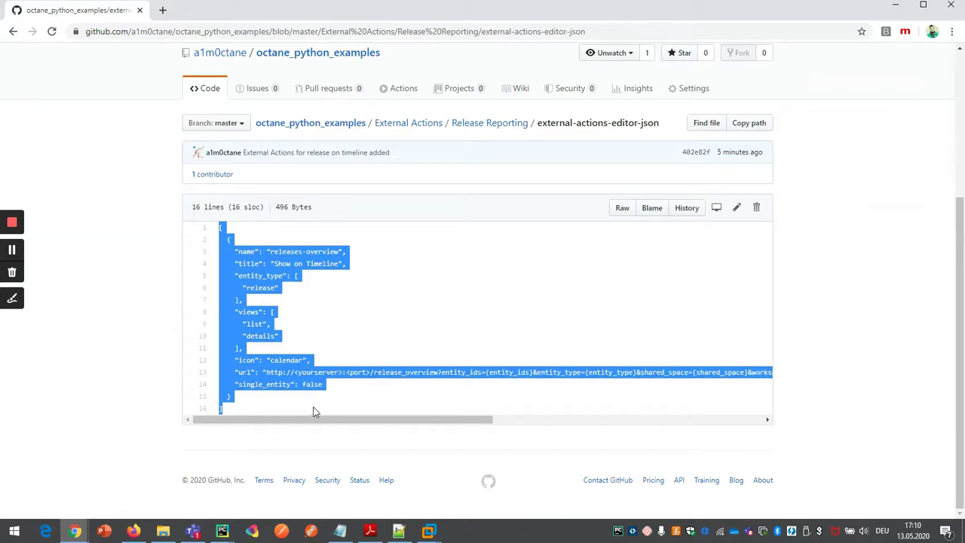
pyautogui.click(305, 373)
pyautogui.moveTo(294, 373); pyautogui.dragTo(371, 372)
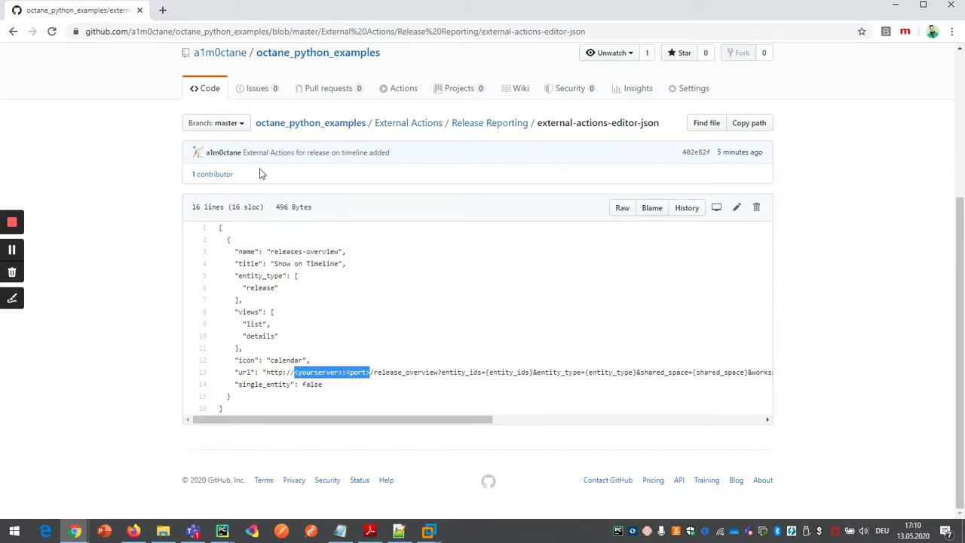
# Open Release Reporting.py from the Release Reporting folder in a separate browser tab and examine the host and port in its app.run call
pyautogui.click(486, 124)
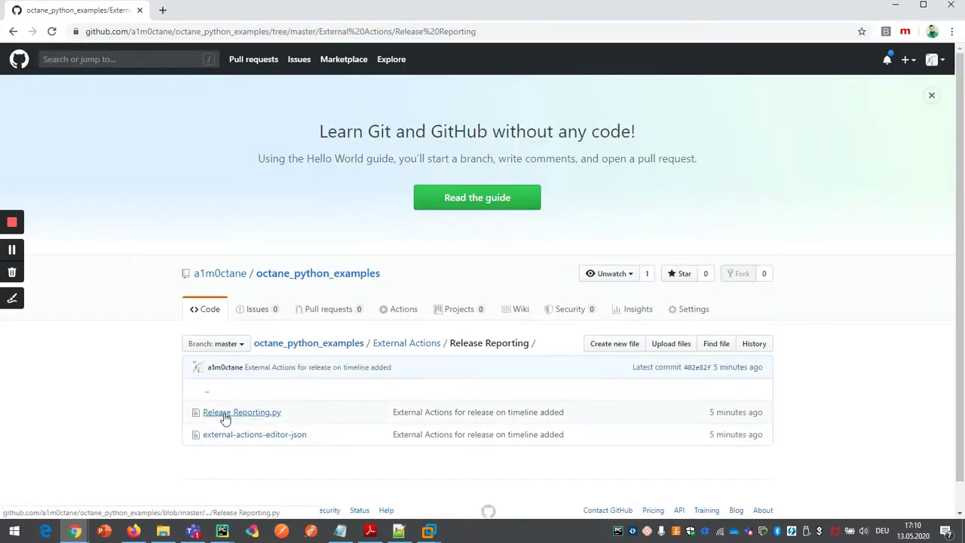
pyautogui.middleClick(234, 415)
pyautogui.click(249, 14)
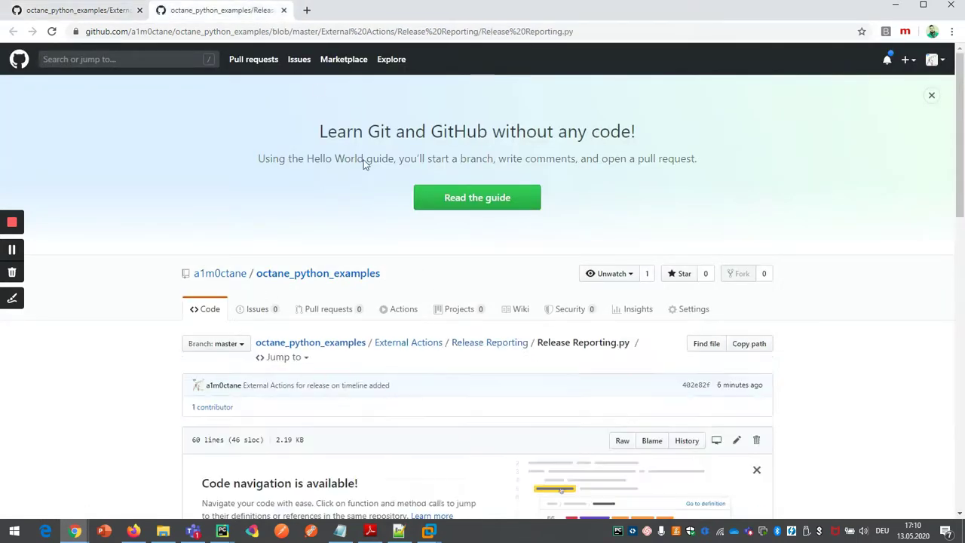
pyautogui.scroll(-15, 386, 351)
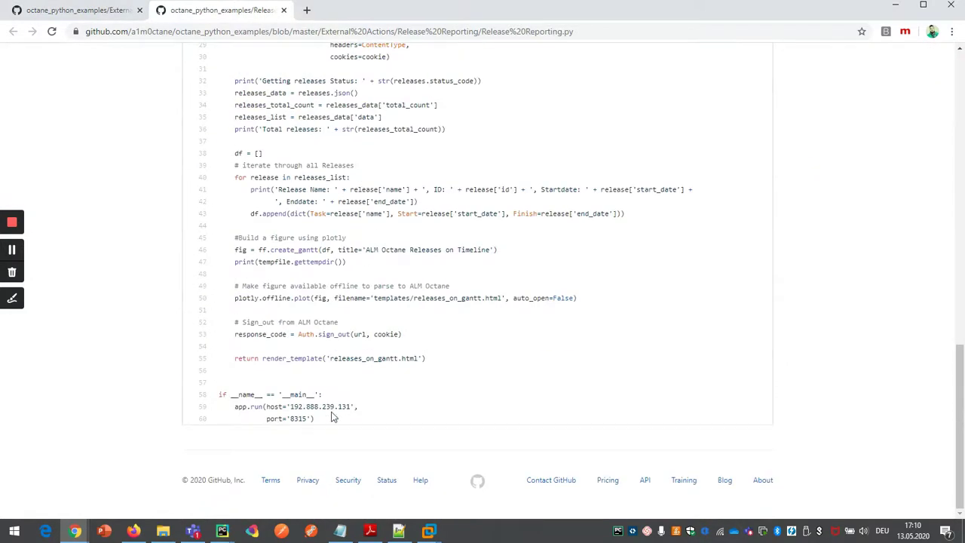
# Reopen external-actions-editor-json in the first browser tab and highlight the <yourserver>:<port> placeholder in the url value
pyautogui.click(104, 15)
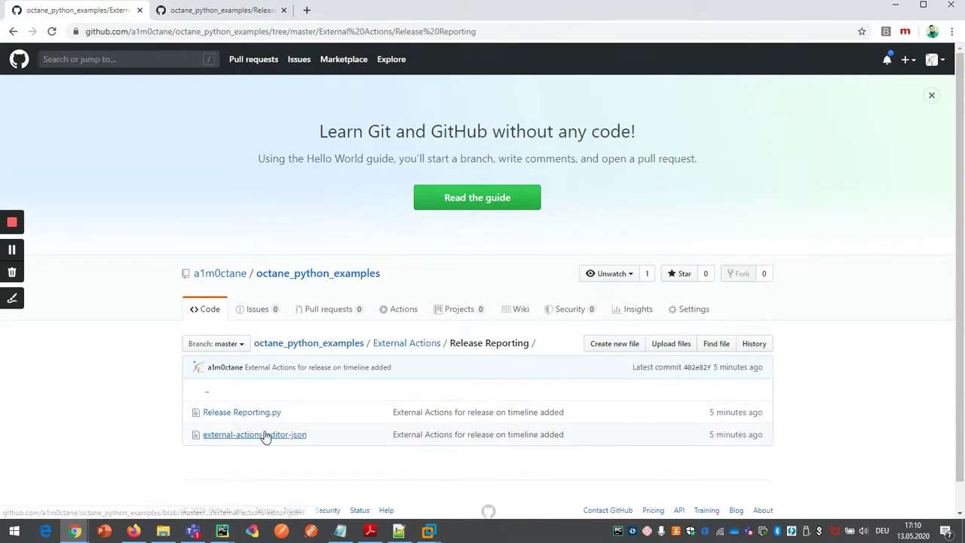
pyautogui.click(264, 433)
pyautogui.scroll(-2, 403, 377)
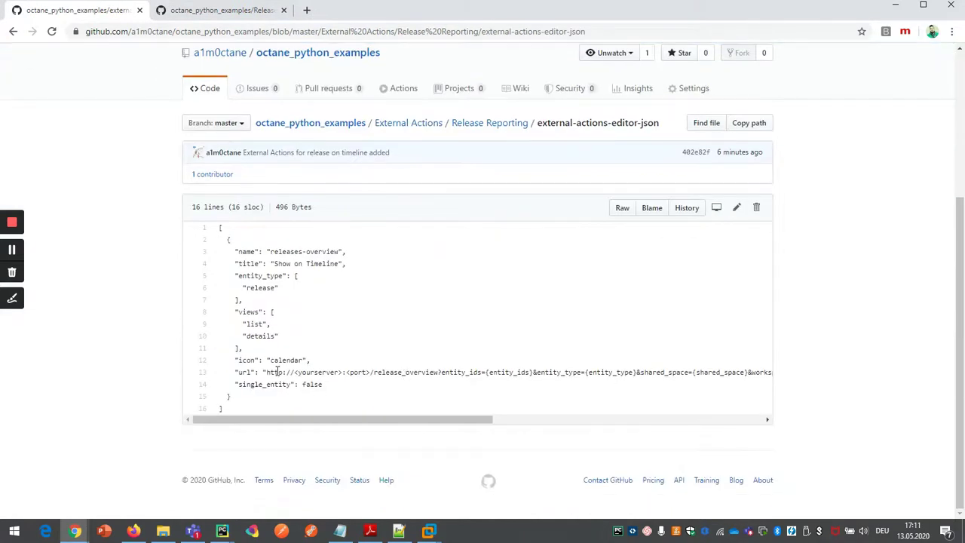
pyautogui.moveTo(296, 373); pyautogui.dragTo(370, 372)
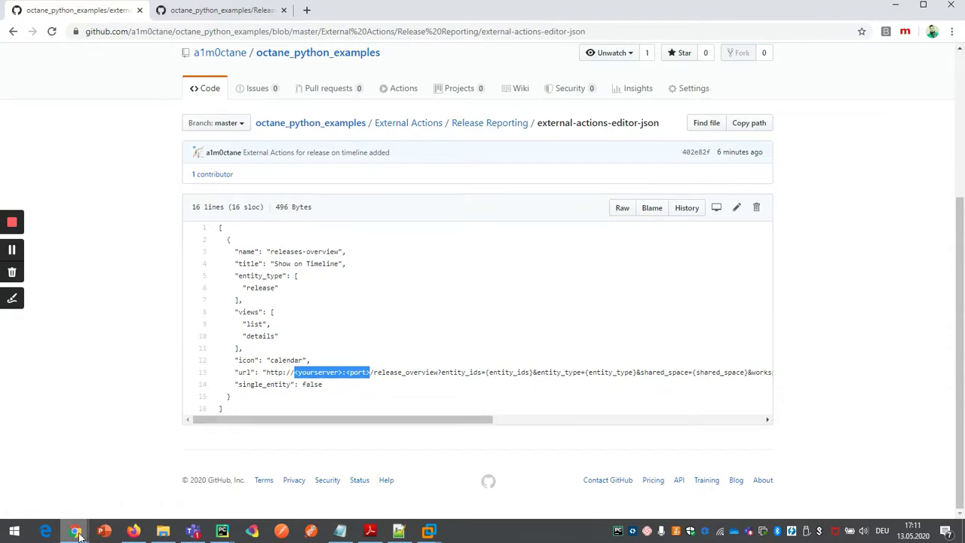
# Switch to ALM Octane and locate the External action editor entry in the settings without opening it
pyautogui.moveTo(76, 533)
pyautogui.click(60, 513)
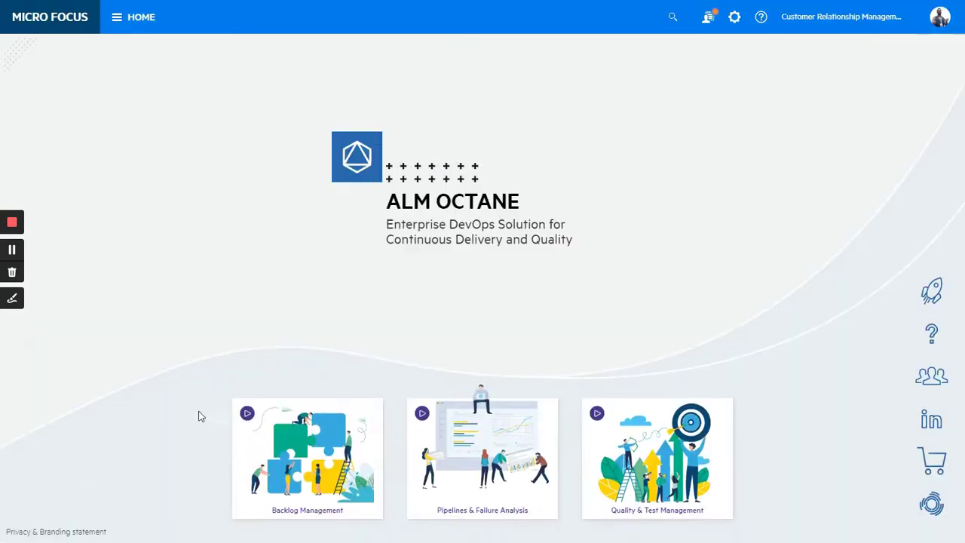
pyautogui.click(735, 18)
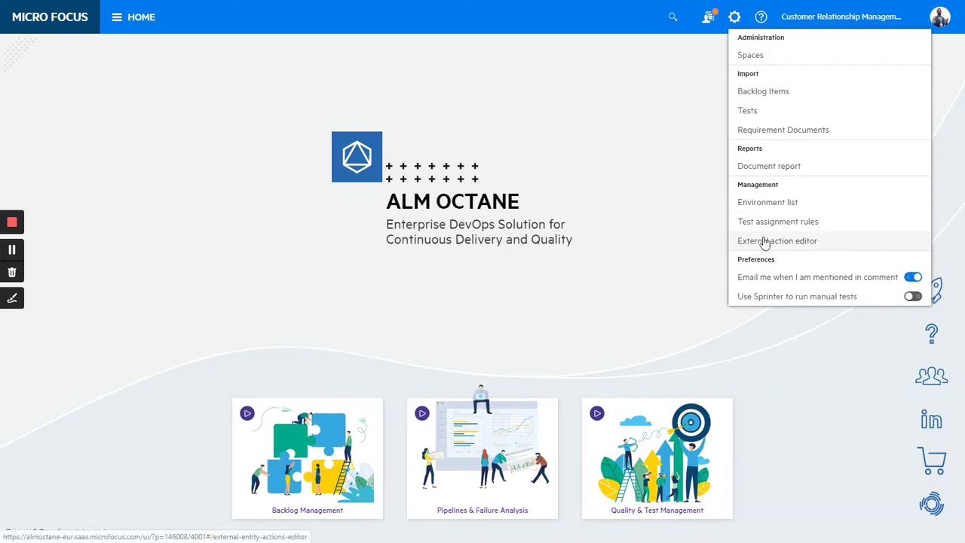
pyautogui.click(101, 203)
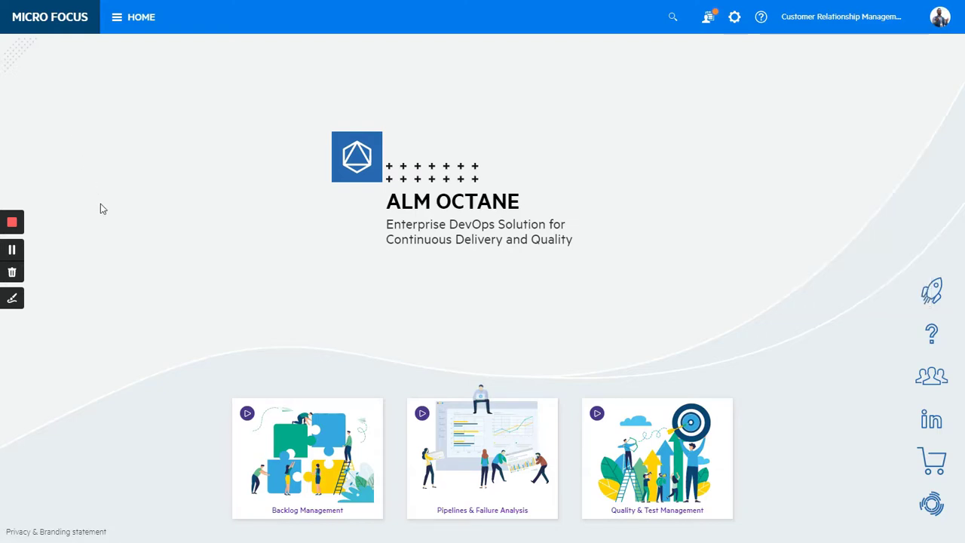
# In the Management releases list, select the 2019 Q3, 2019 Q1 and 2019 Q2 Release Trains and show their additional actions
pyautogui.click(128, 18)
pyautogui.click(88, 156)
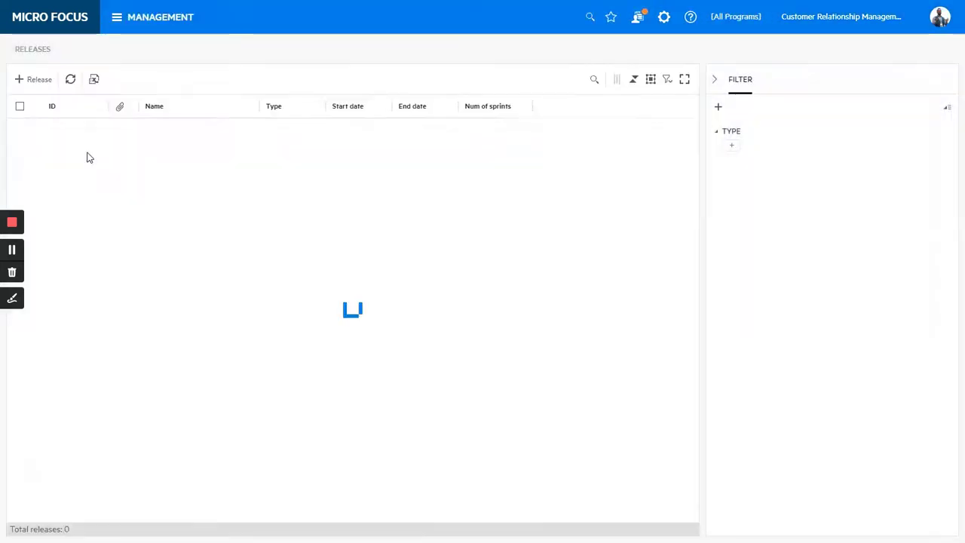
pyautogui.click(19, 131)
pyautogui.click(19, 158)
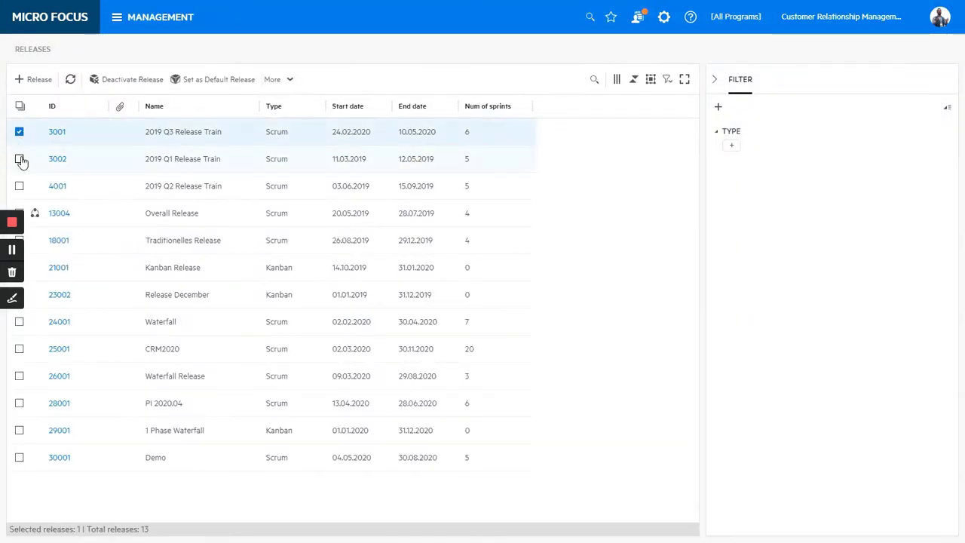
pyautogui.click(19, 185)
pyautogui.click(203, 80)
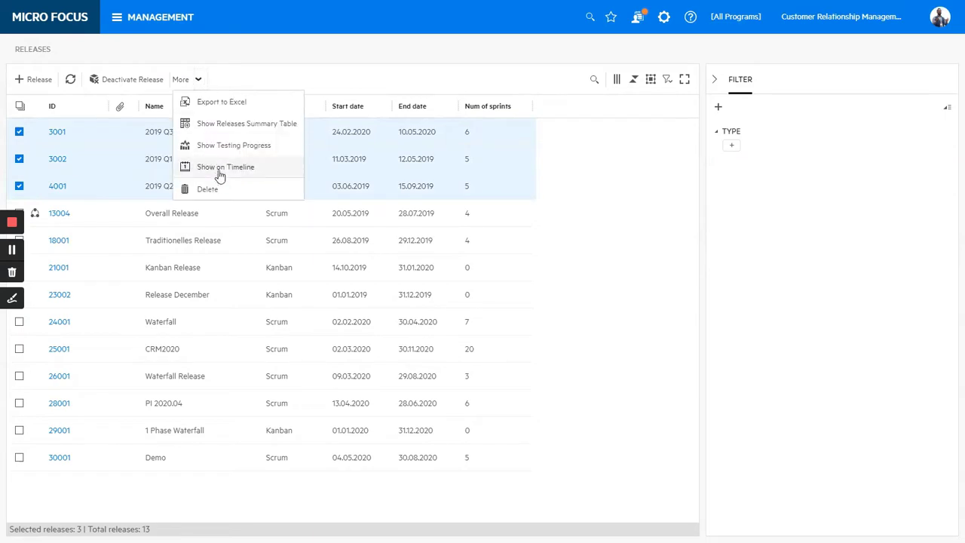